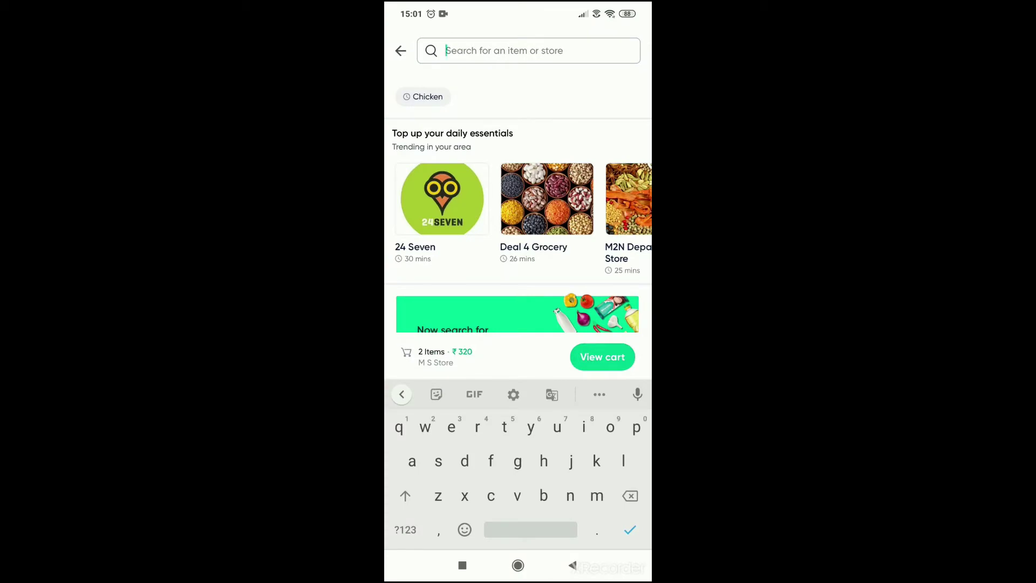
- Swipe through the trending stores carousel, then focus the 'Search for an item or store' field
drag(583, 203, 470, 202)
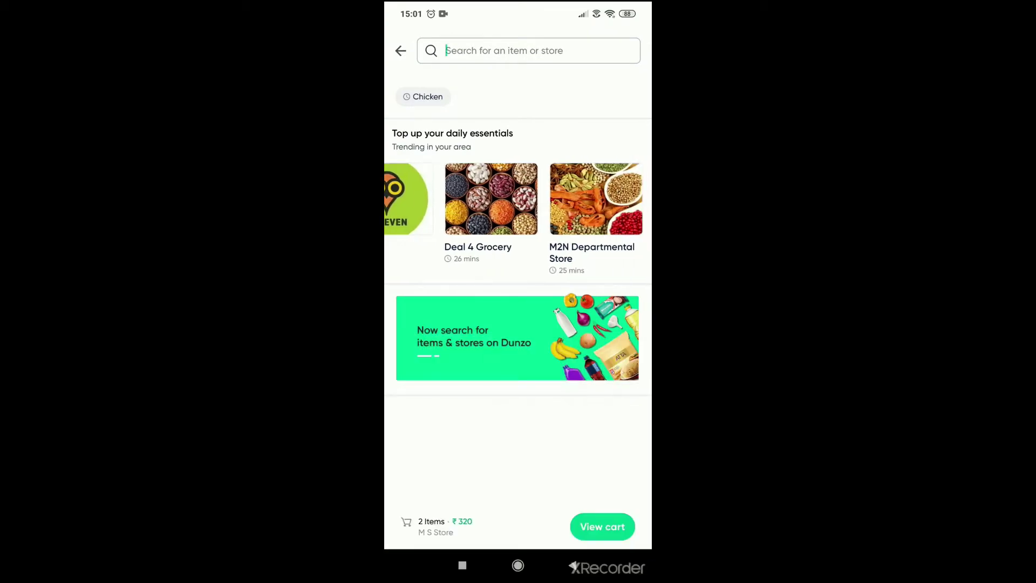
drag(583, 202, 469, 203)
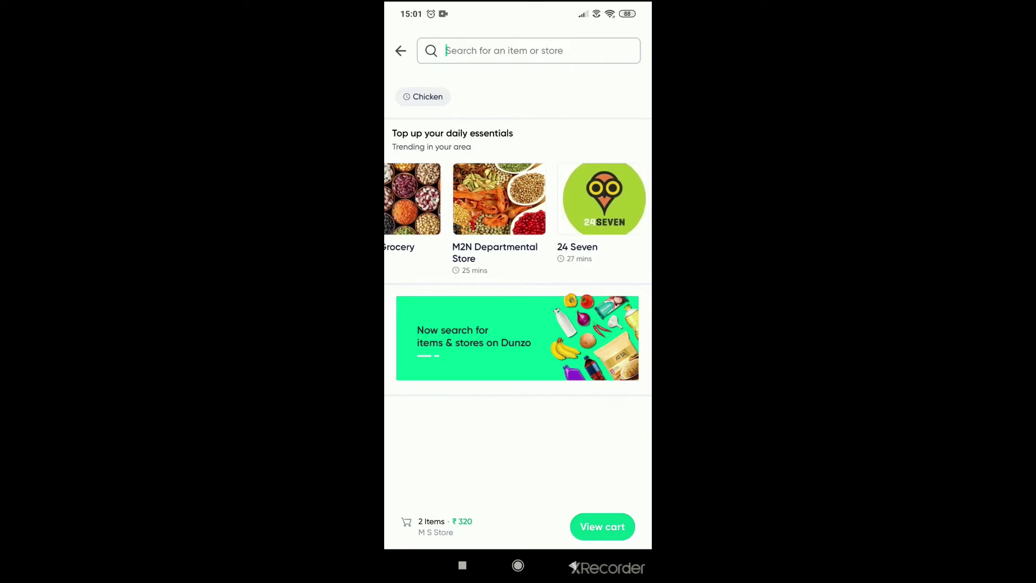
drag(583, 203, 453, 202)
click(528, 51)
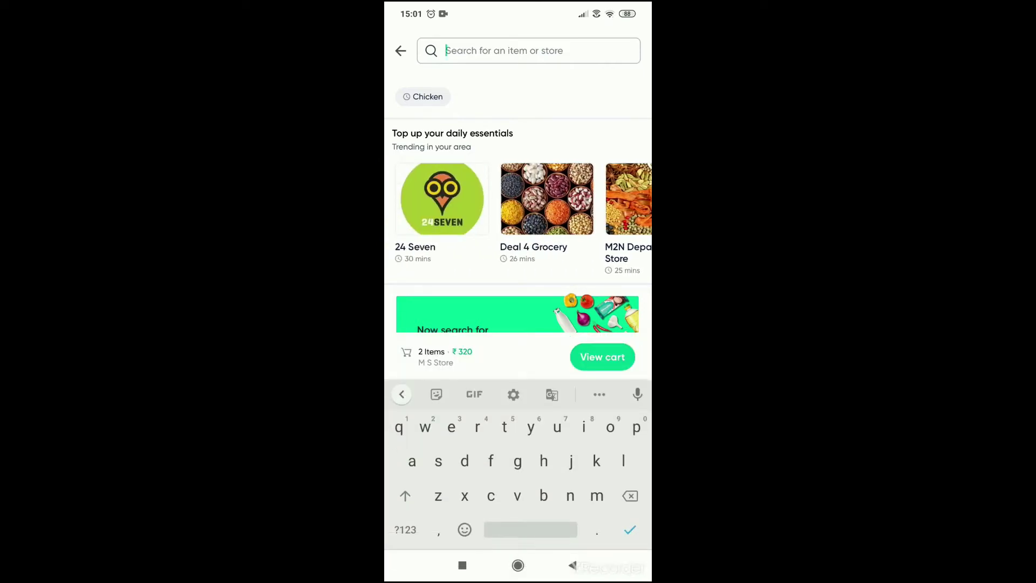
text(daal)
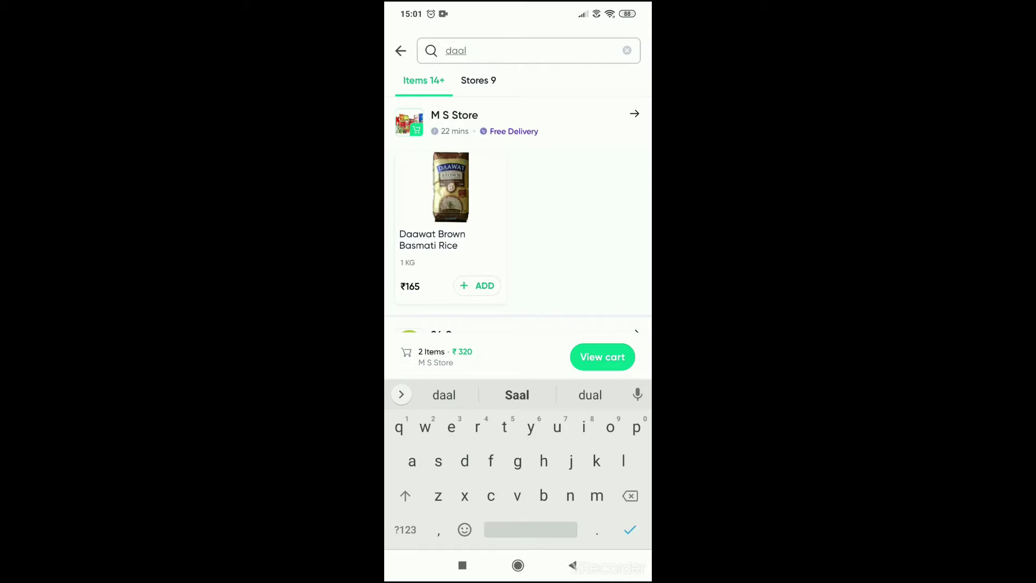
scroll(519, 243, down, 2)
scroll(518, 324, down, 3)
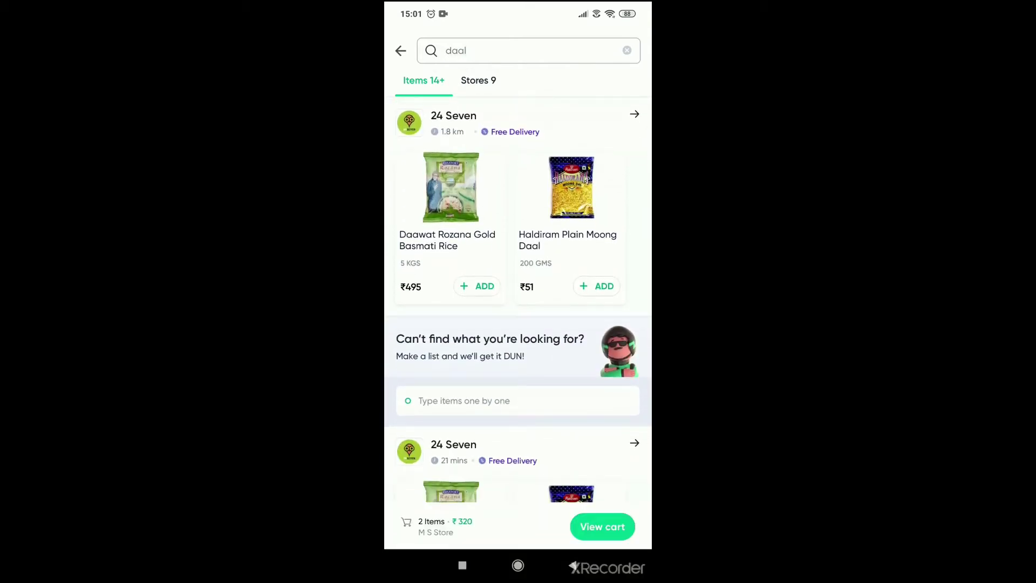
scroll(518, 324, down, 2)
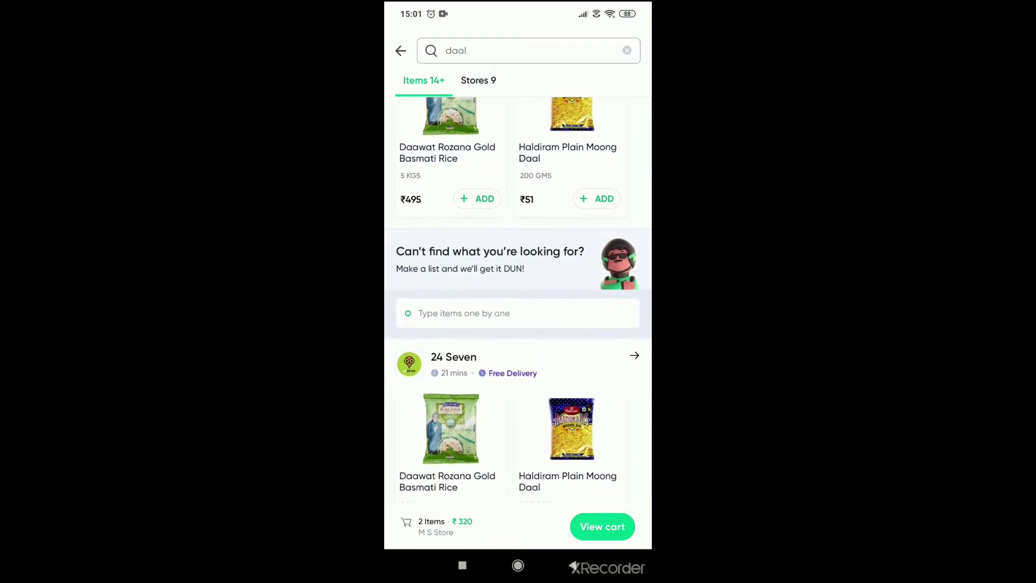
scroll(518, 324, down, 2)
scroll(518, 324, down, 3)
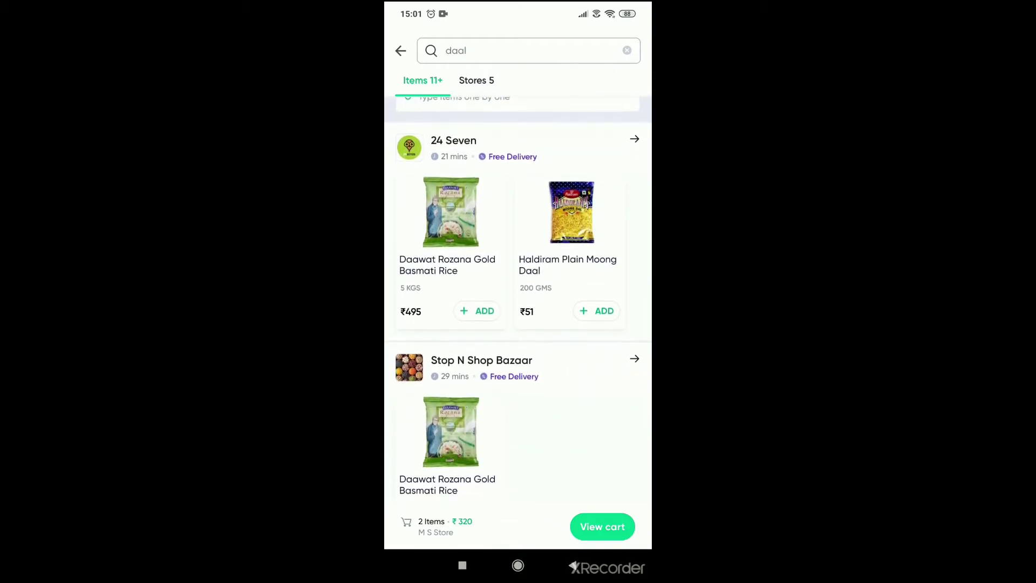
scroll(518, 323, down, 2)
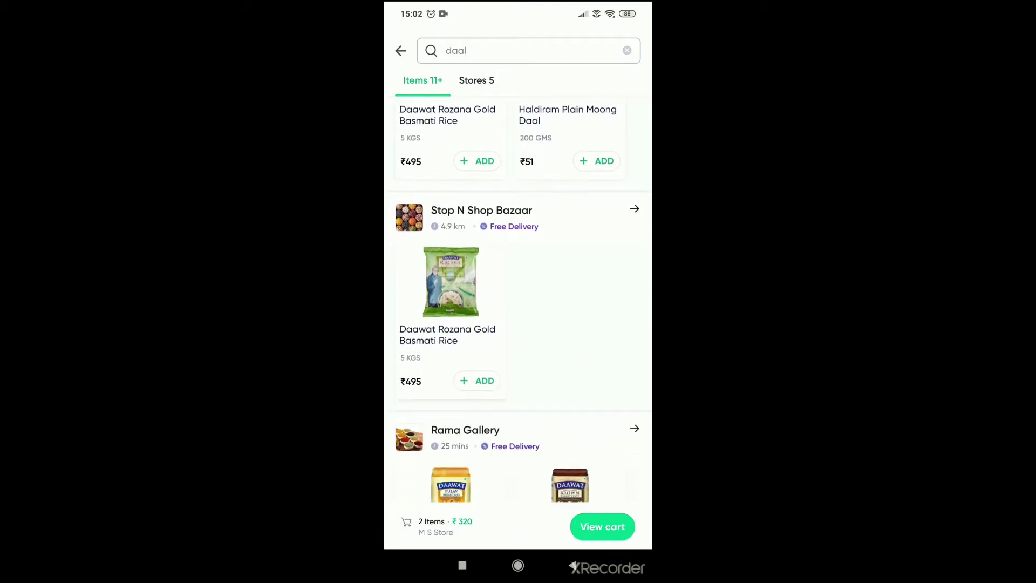
scroll(519, 324, down, 4)
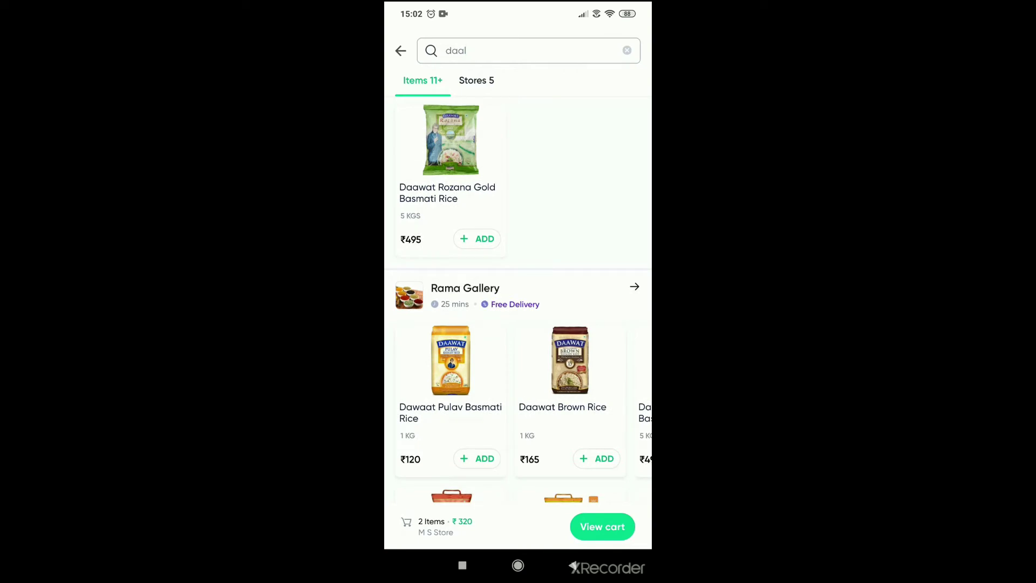
- Leave the 'daal' search results and return to the Dunzo home screen
click(574, 566)
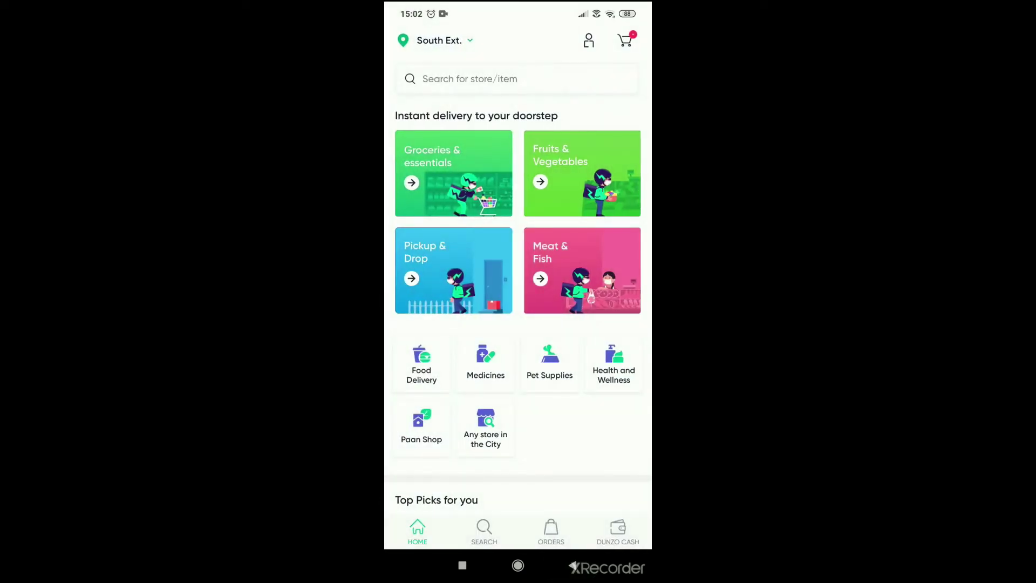
scroll(518, 323, down, 8)
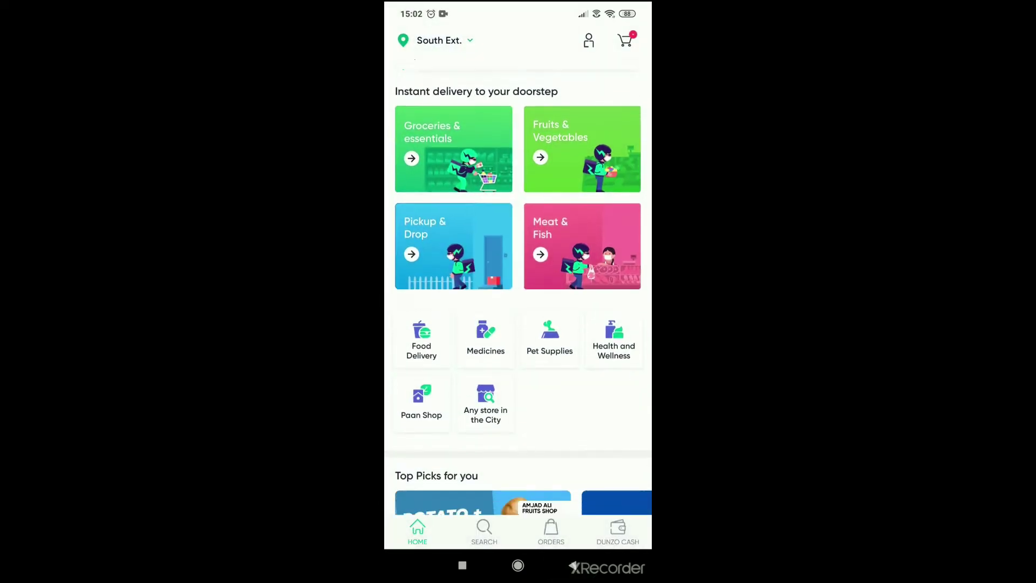
scroll(519, 323, down, 2)
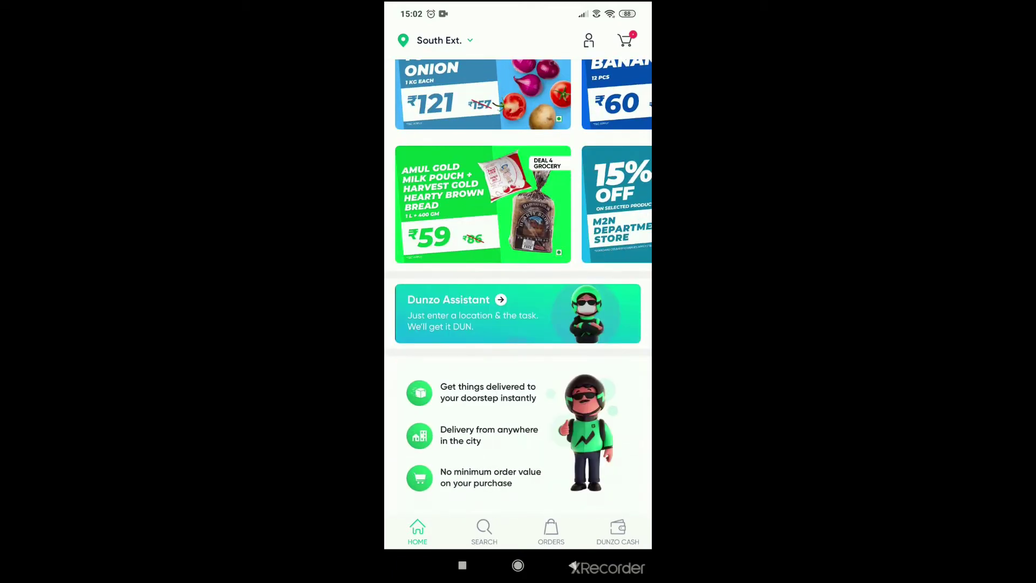
scroll(518, 324, up, 10)
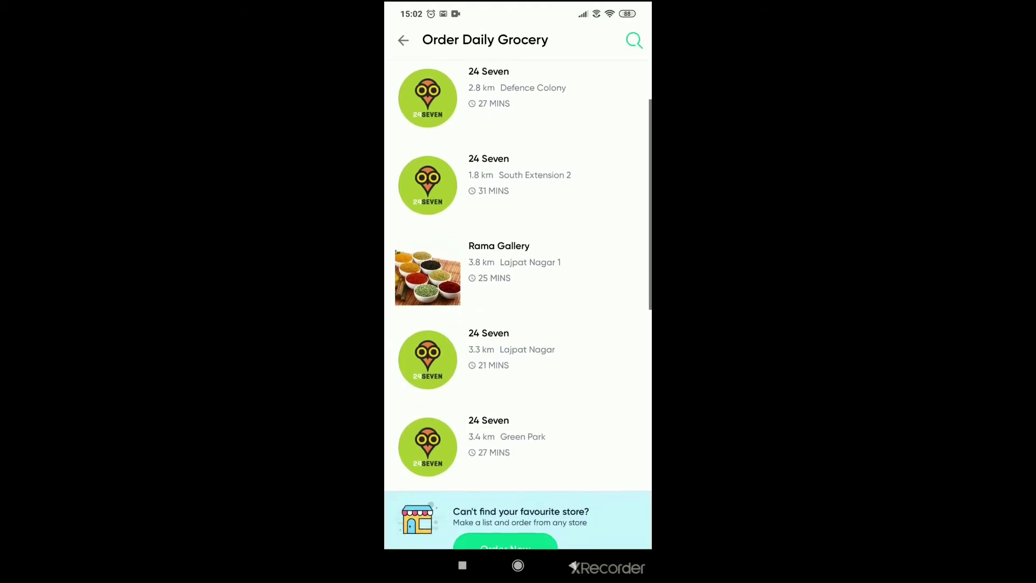
scroll(518, 324, down, 1)
scroll(518, 324, down, 3)
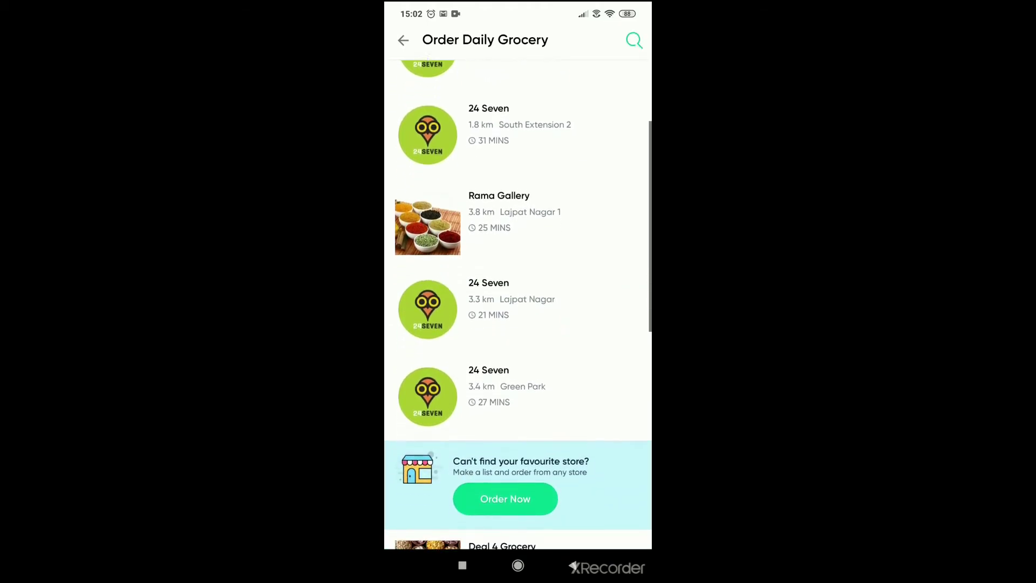
scroll(518, 324, down, 2)
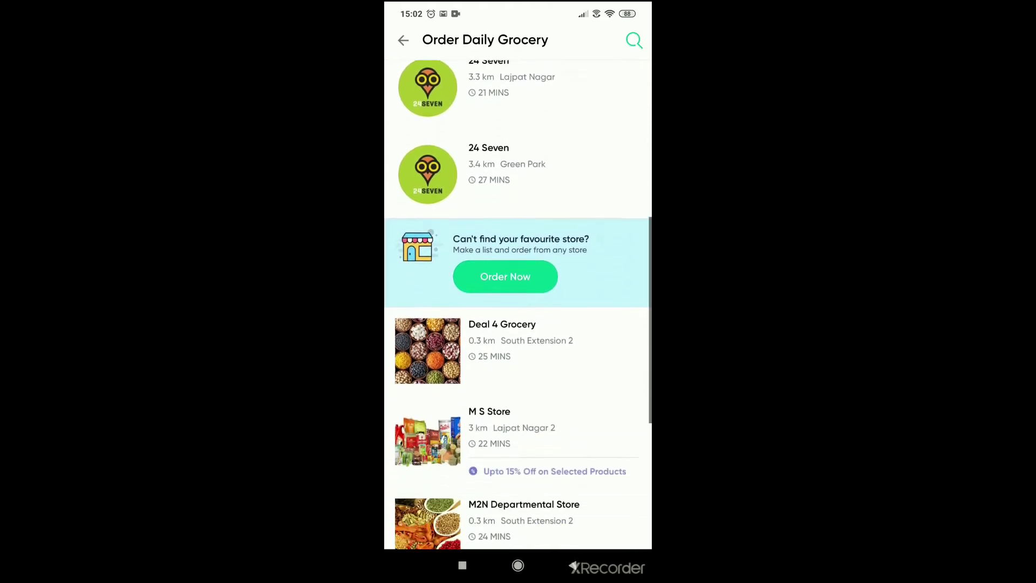
scroll(518, 324, down, 2)
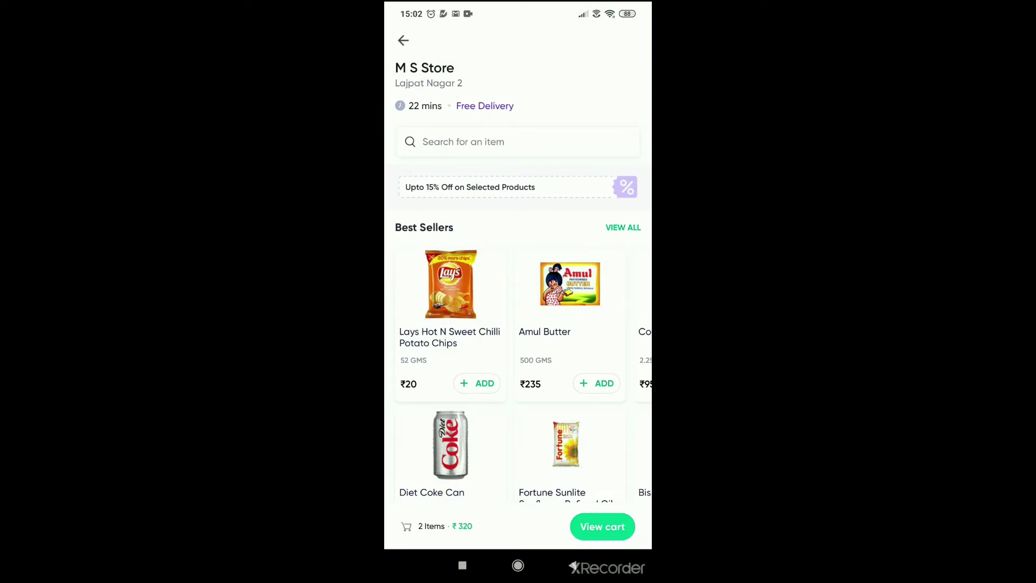
mouse_move(518, 405)
mouse_down()
mouse_move(519, 316)
mouse_move(454, 324)
mouse_up()
- Add one Red Bull Energy Drink from M S Store Best Sellers, then review the ₹430 cart
drag(583, 324, 453, 324)
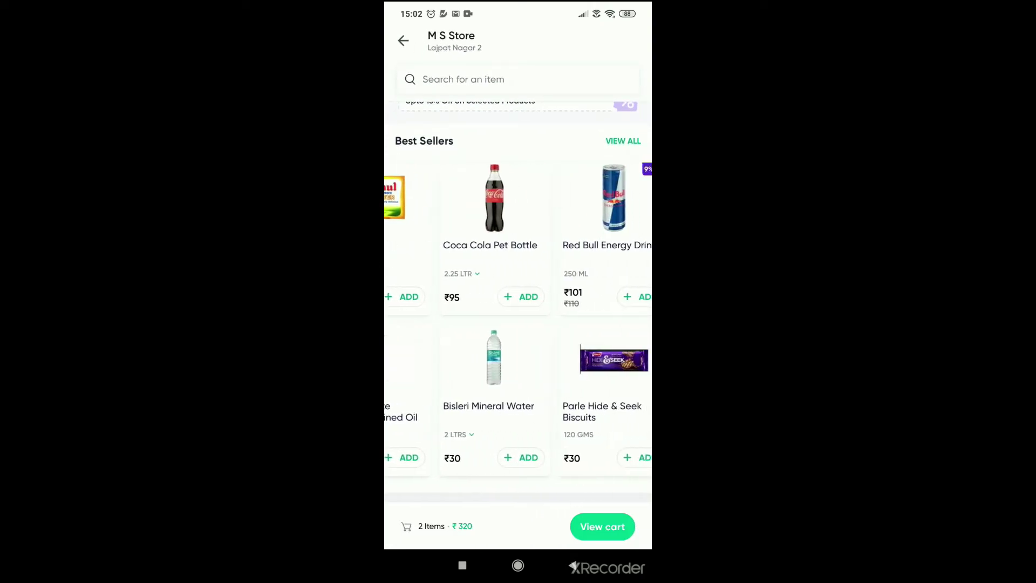
click(587, 297)
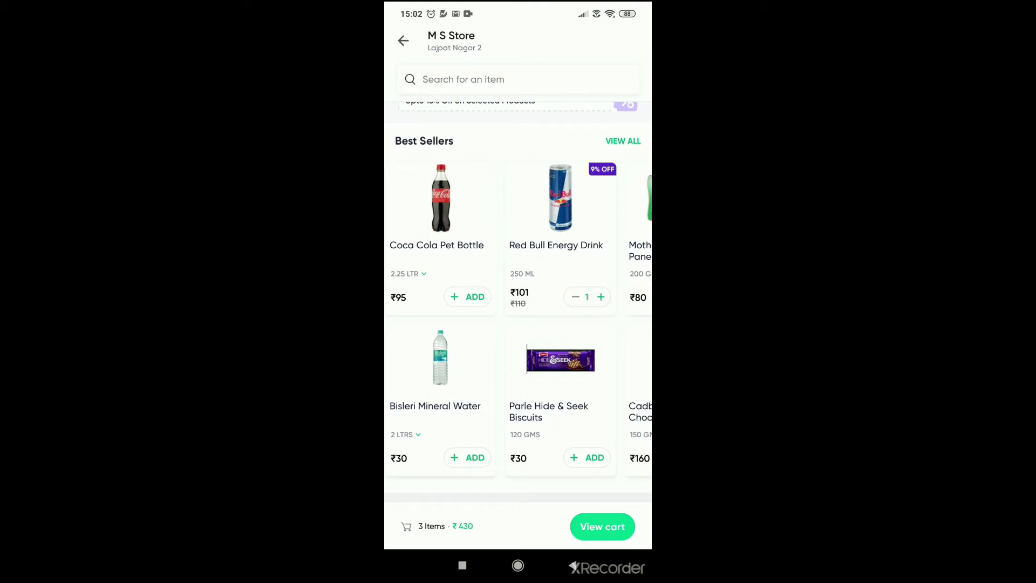
click(600, 297)
click(576, 297)
scroll(518, 323, down, 5)
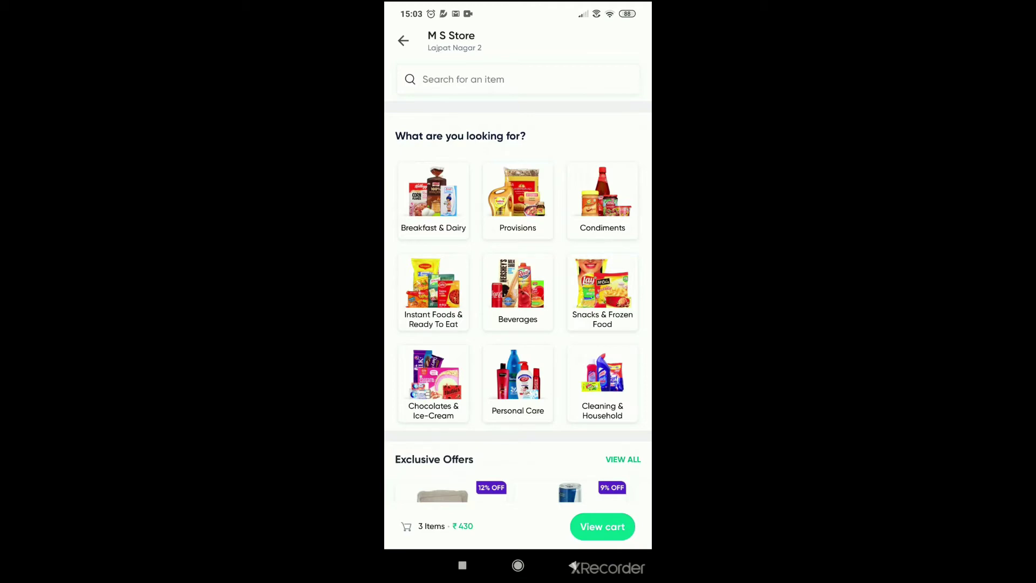
drag(518, 405, 518, 219)
drag(599, 348, 421, 348)
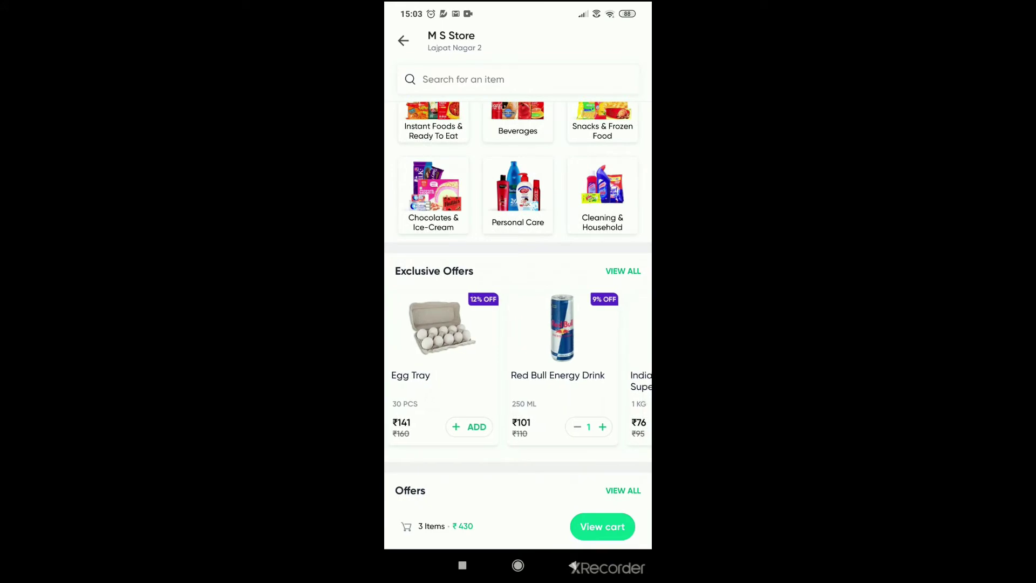
scroll(518, 325, down, 5)
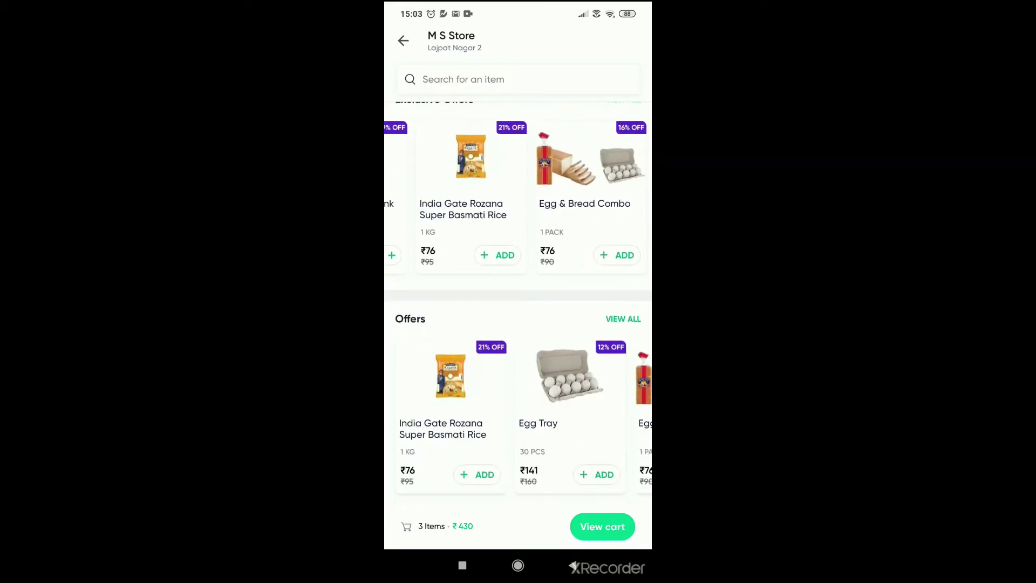
click(602, 526)
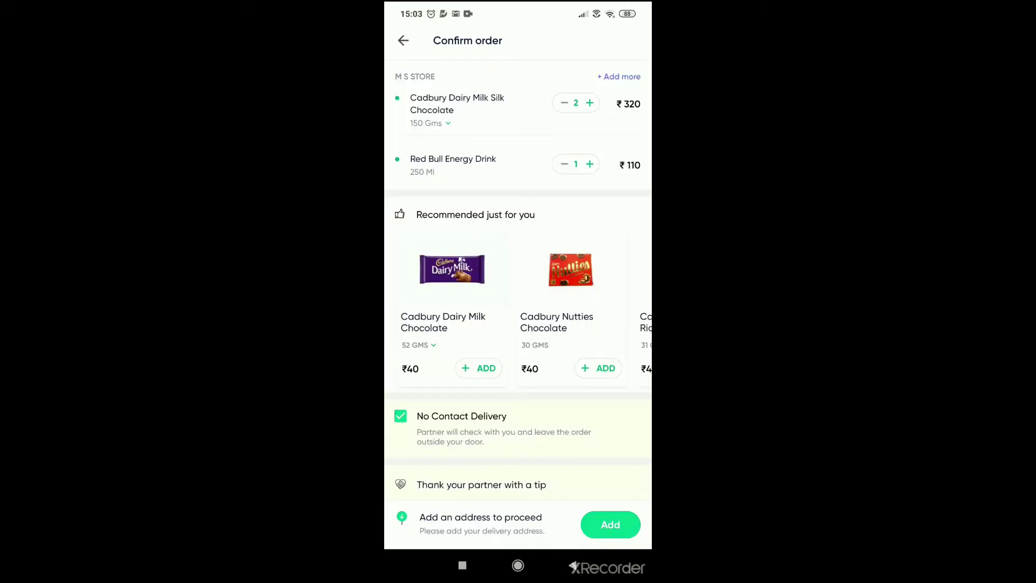
- Give the delivery partner a custom ₹30 tip, bringing the total to ₹451
click(619, 76)
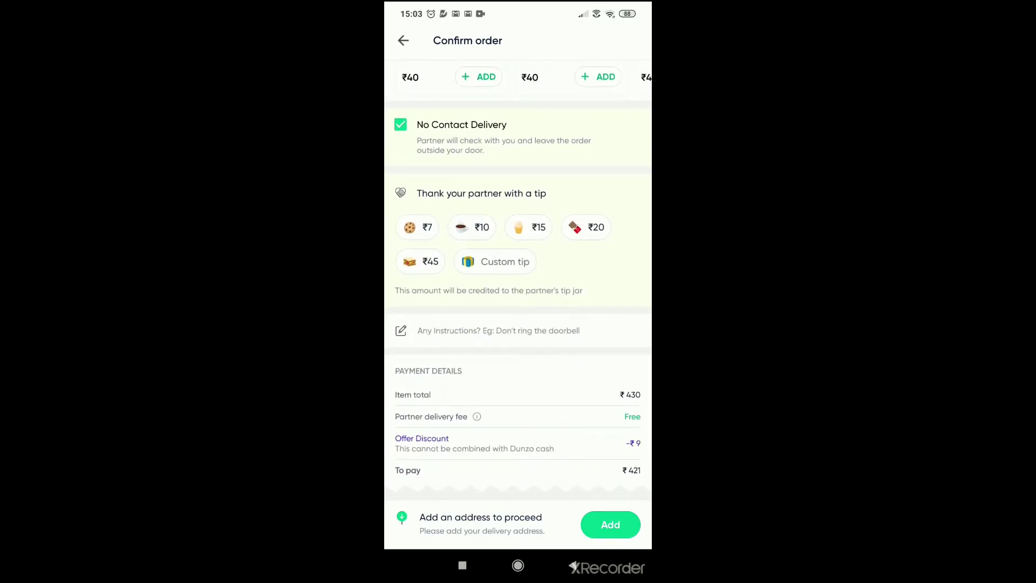
click(472, 227)
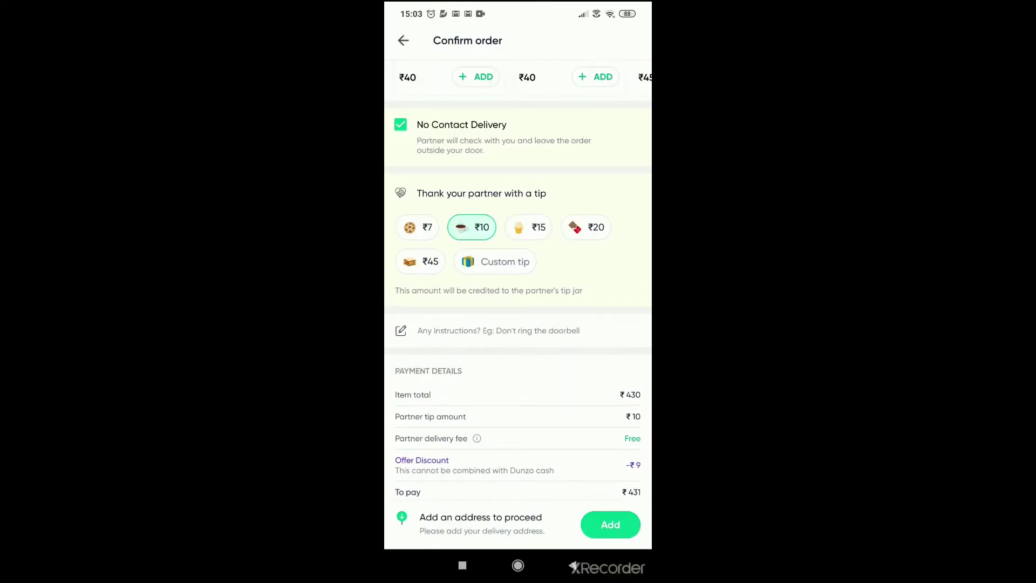
click(495, 261)
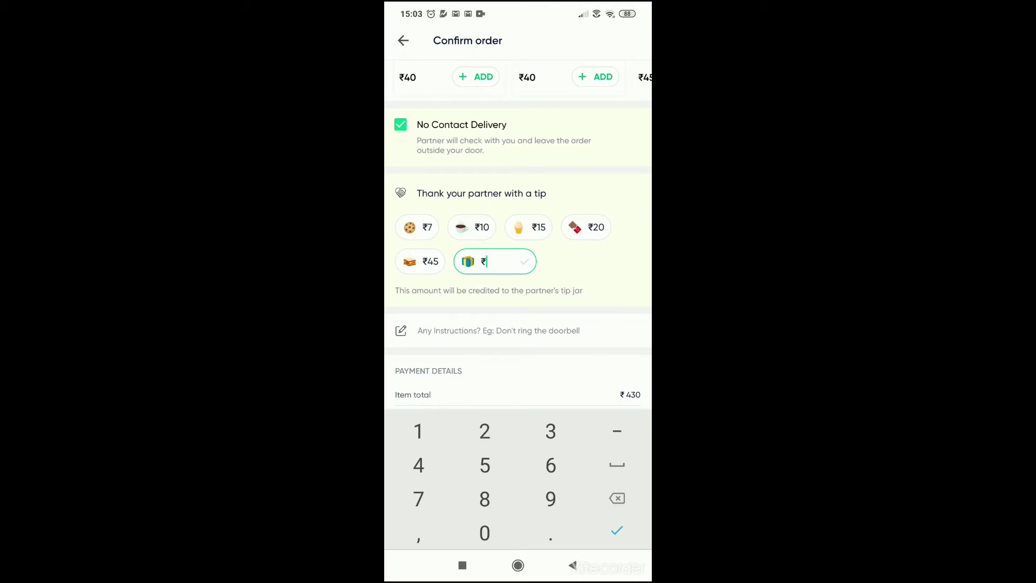
text(30)
click(618, 530)
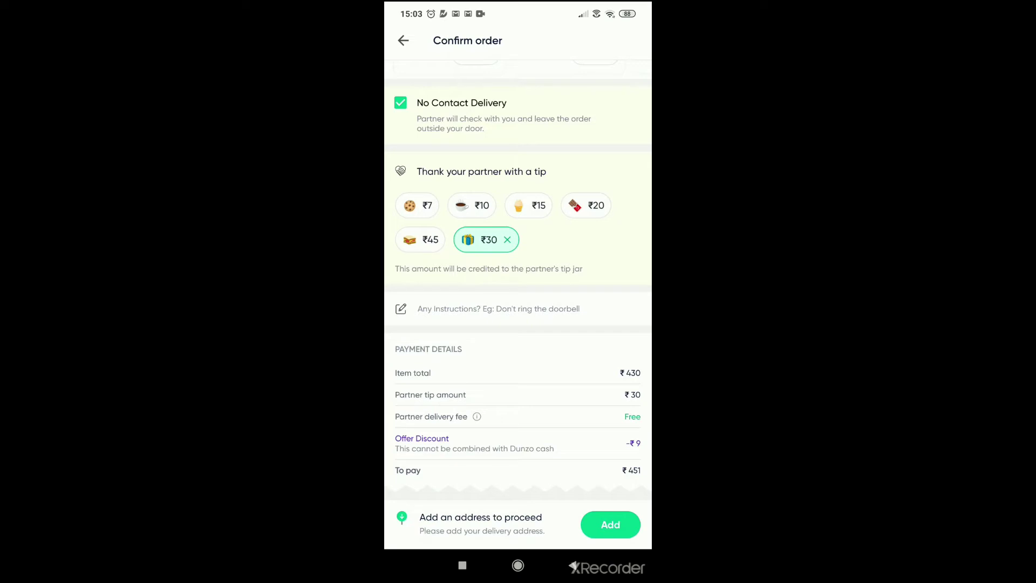
click(610, 525)
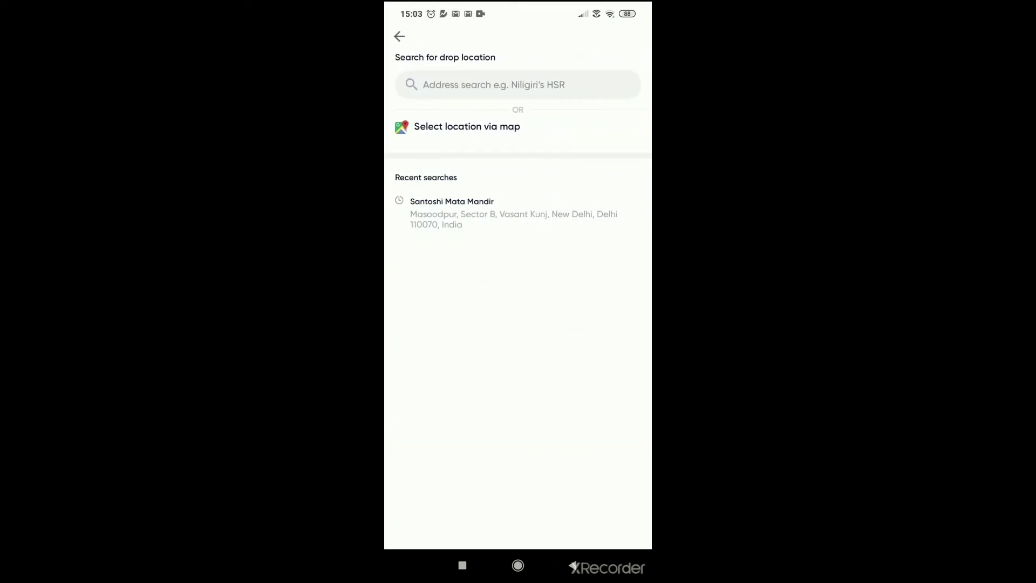
click(502, 212)
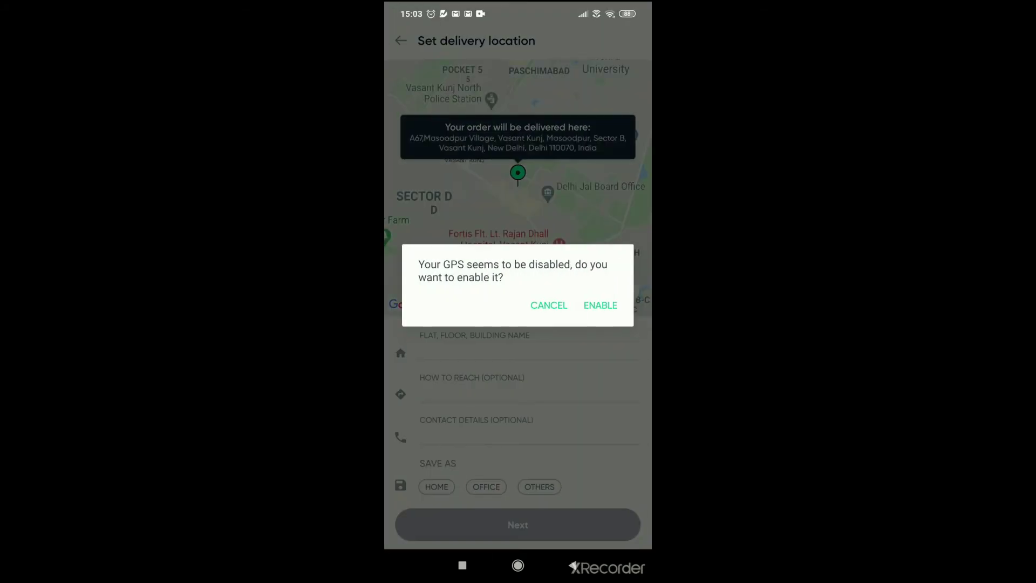
click(549, 305)
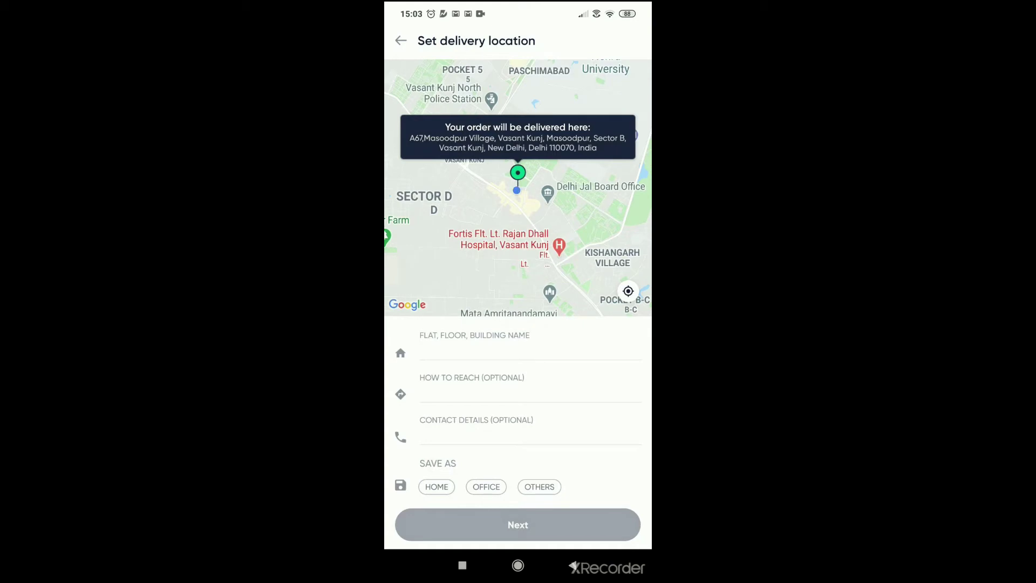
click(531, 354)
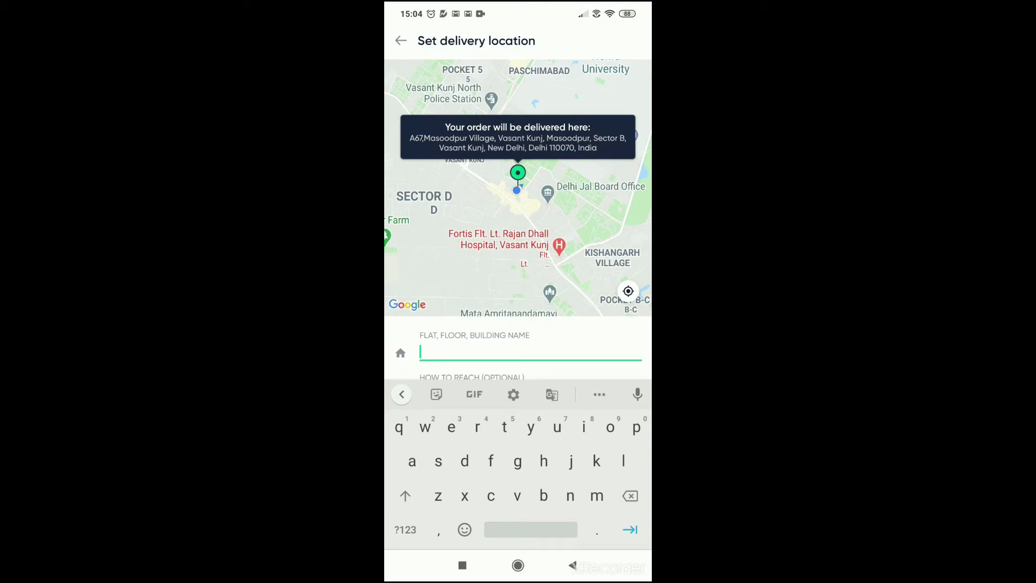
click(573, 566)
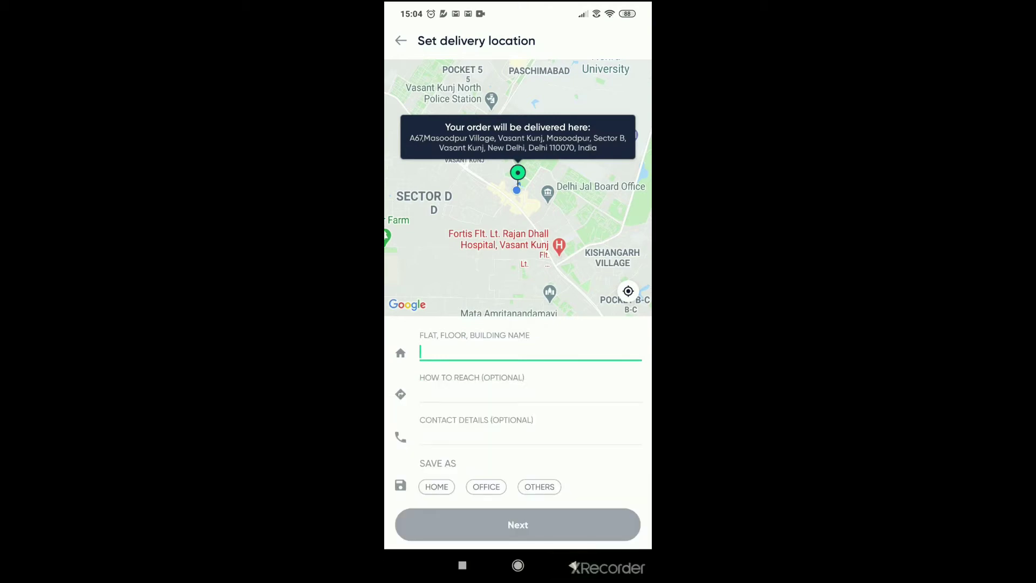
click(572, 565)
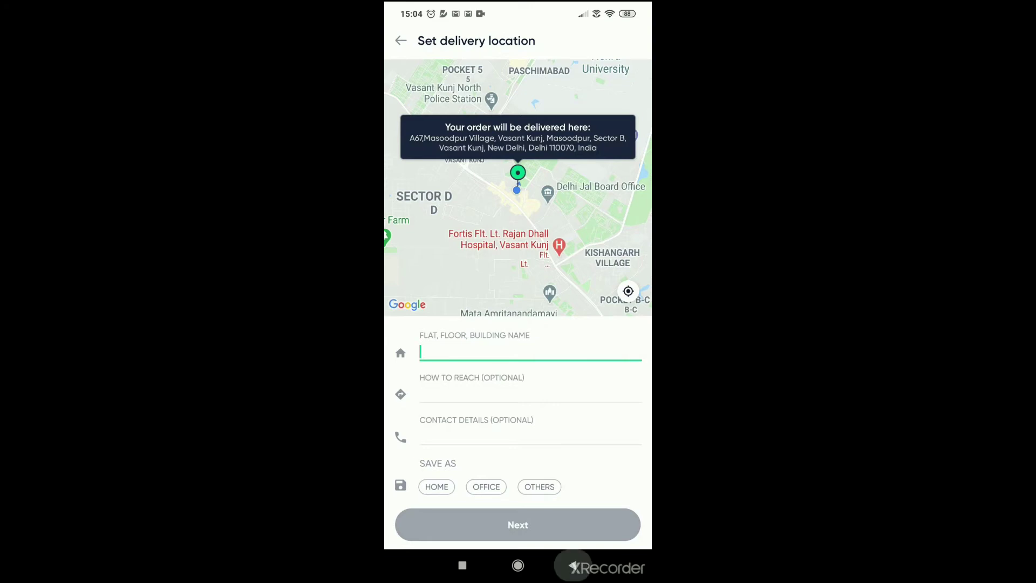
click(573, 565)
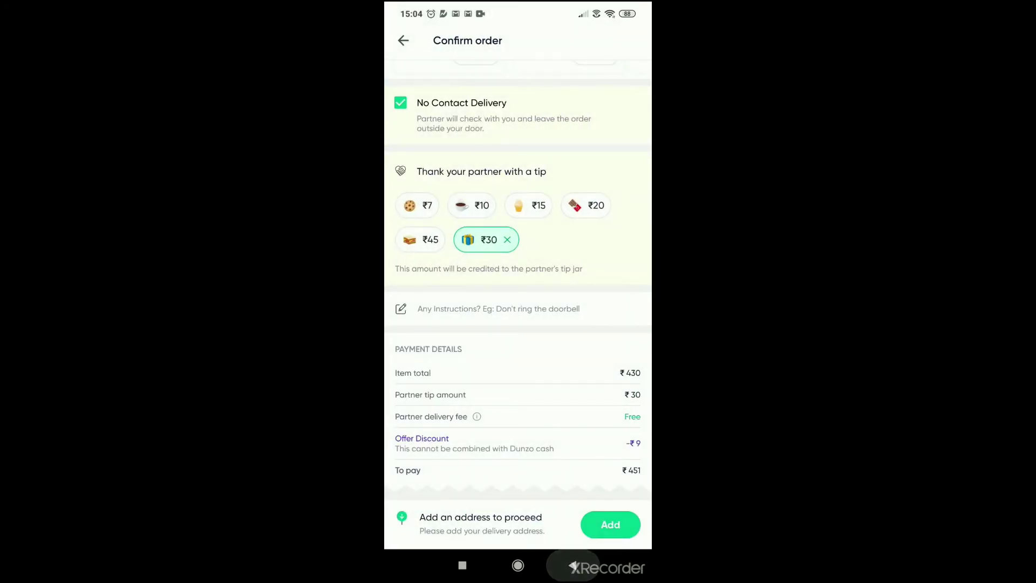
- Back out from M S Store through the grocery list to the Dunzo home screen
click(572, 565)
click(572, 565)
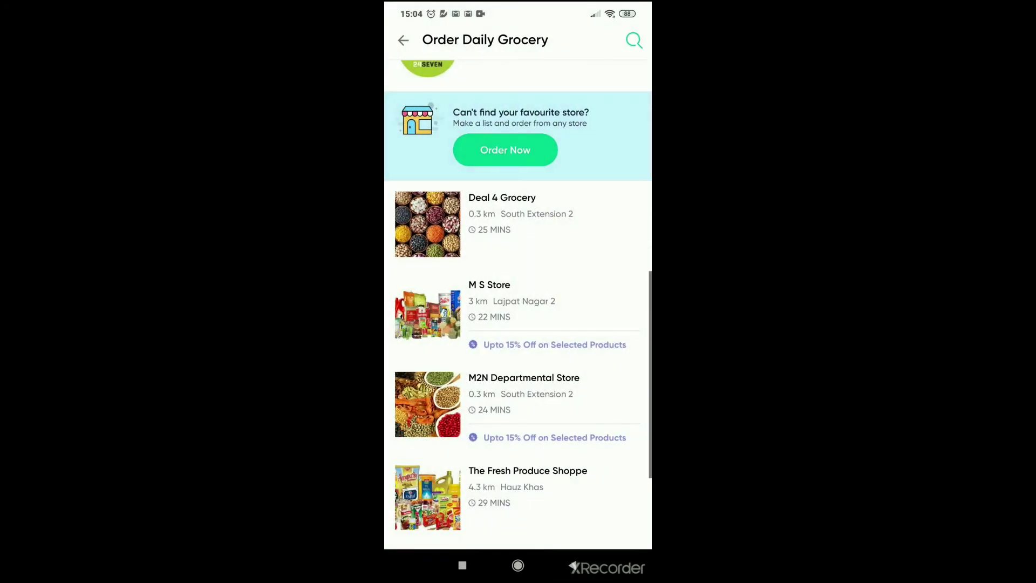
click(572, 565)
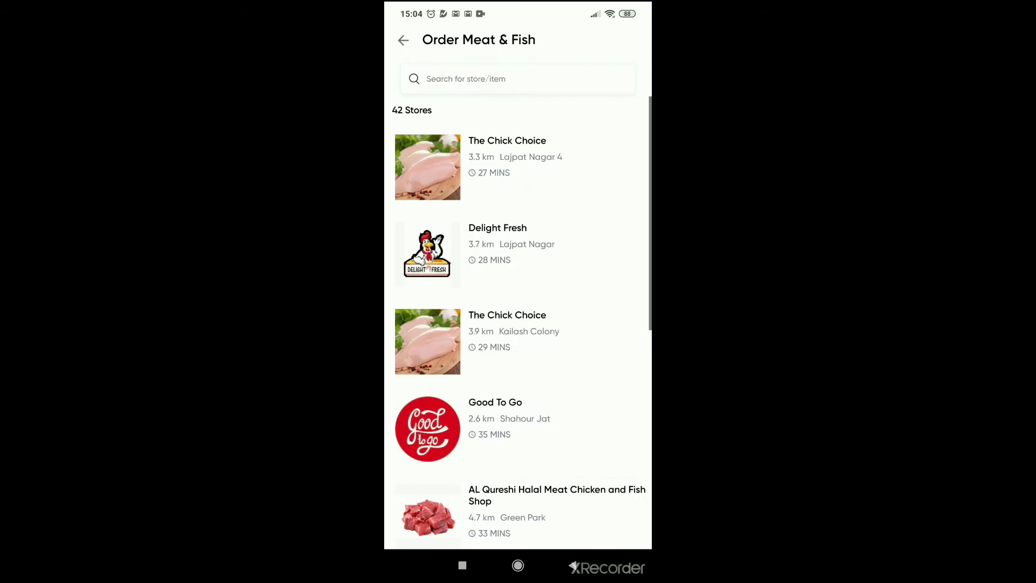
scroll(519, 323, down, 5)
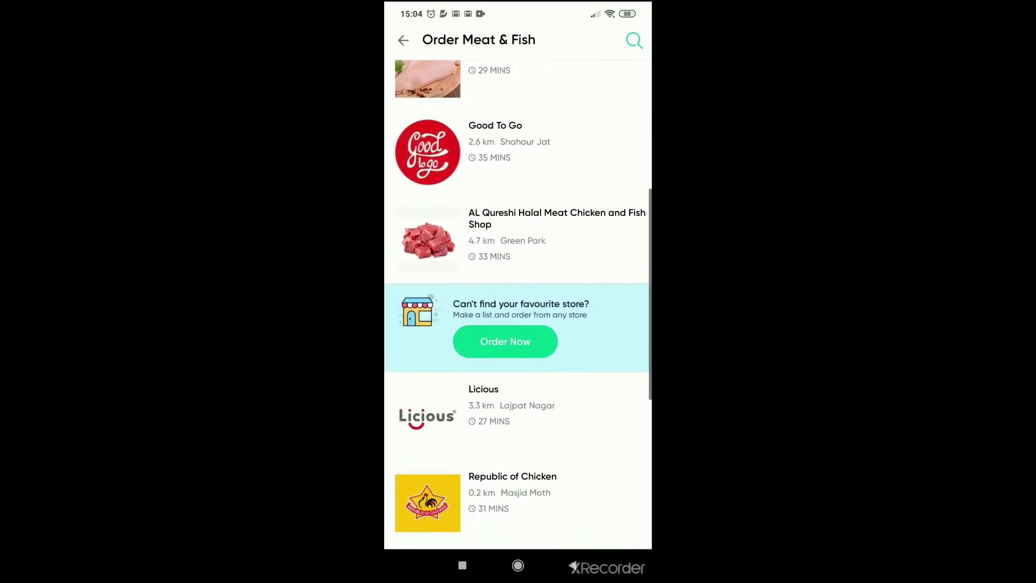
scroll(518, 324, down, 4)
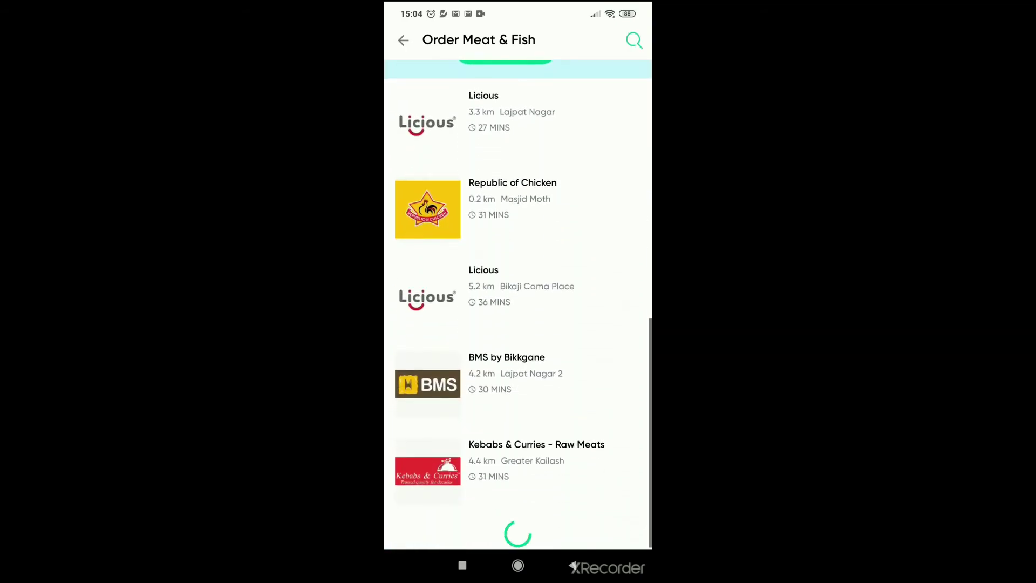
- Browse BMS by Bikkgane's chicken listings under Meat & Fish, then return home
click(518, 377)
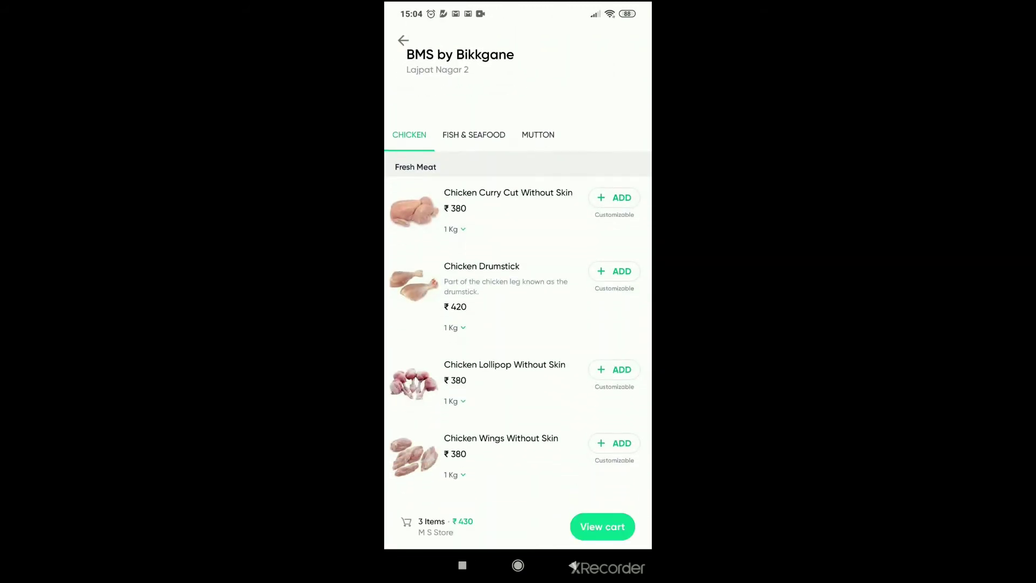
scroll(518, 324, down, 8)
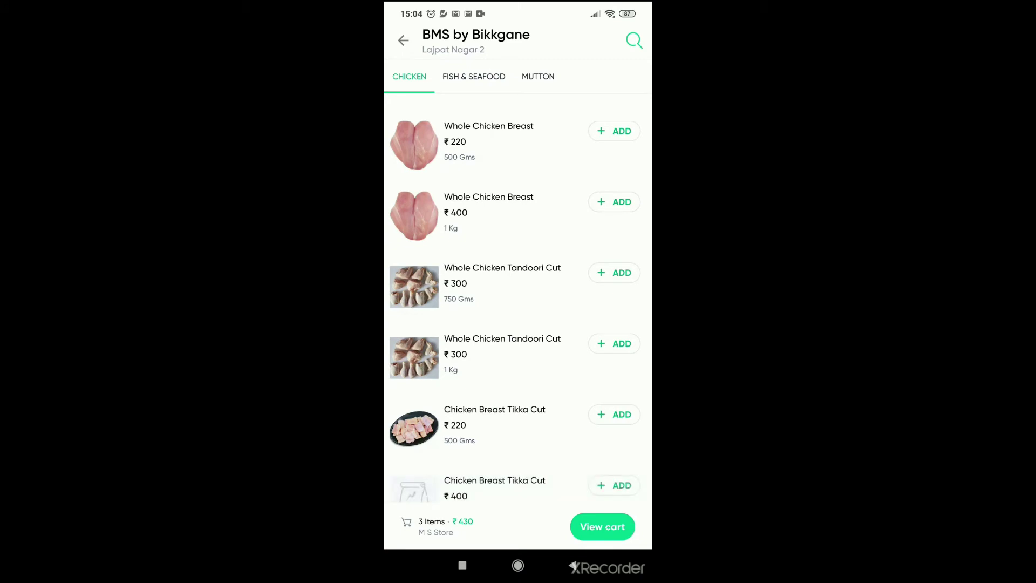
scroll(518, 324, down, 1)
scroll(519, 283, down, 1)
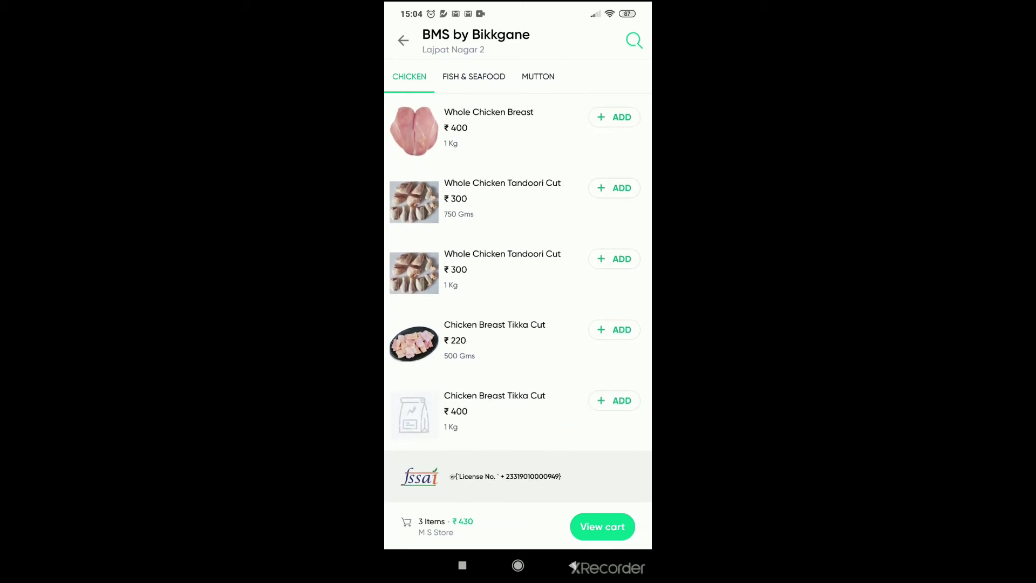
click(404, 40)
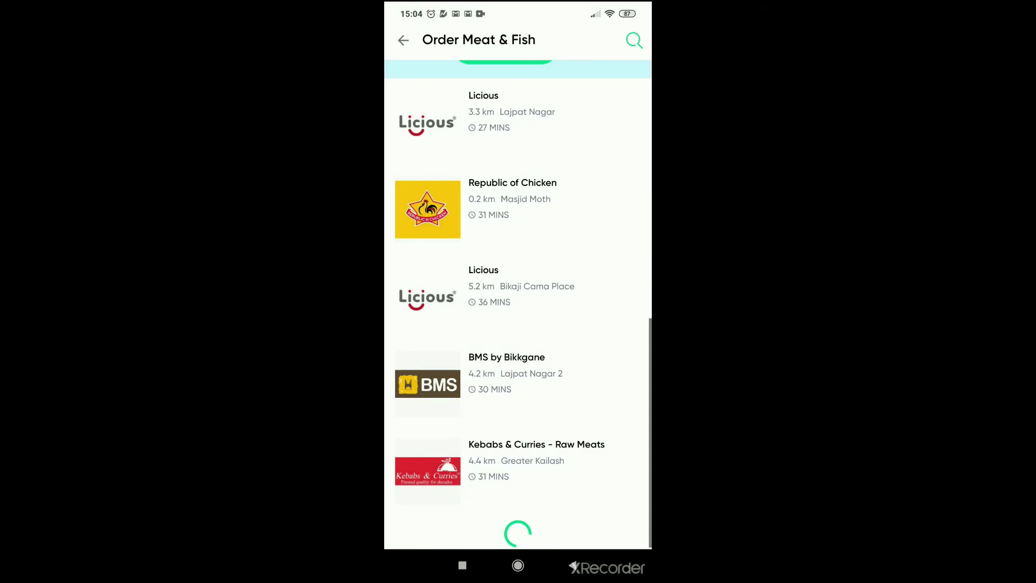
click(404, 40)
scroll(518, 284, down, 2)
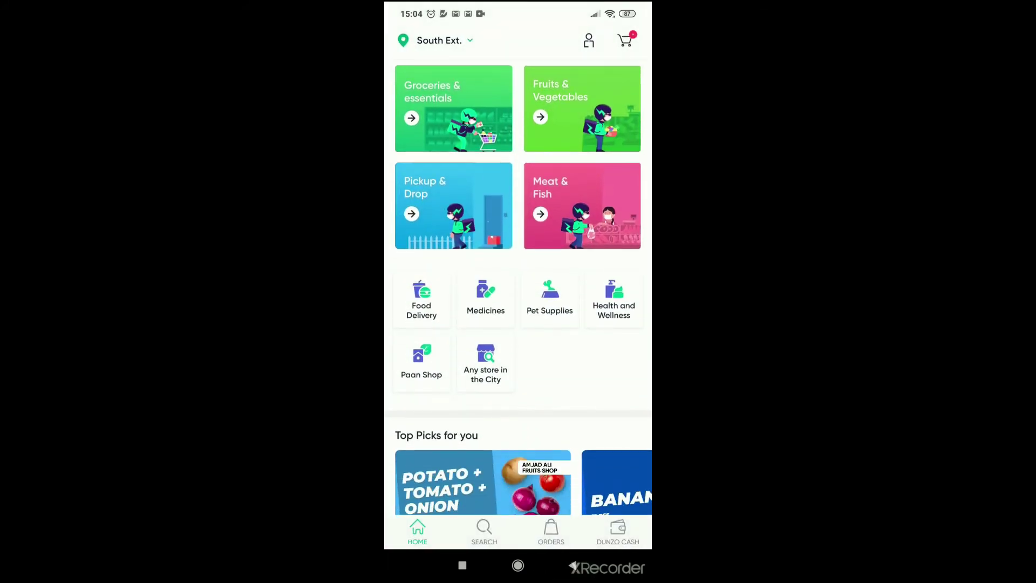
scroll(519, 284, down, 2)
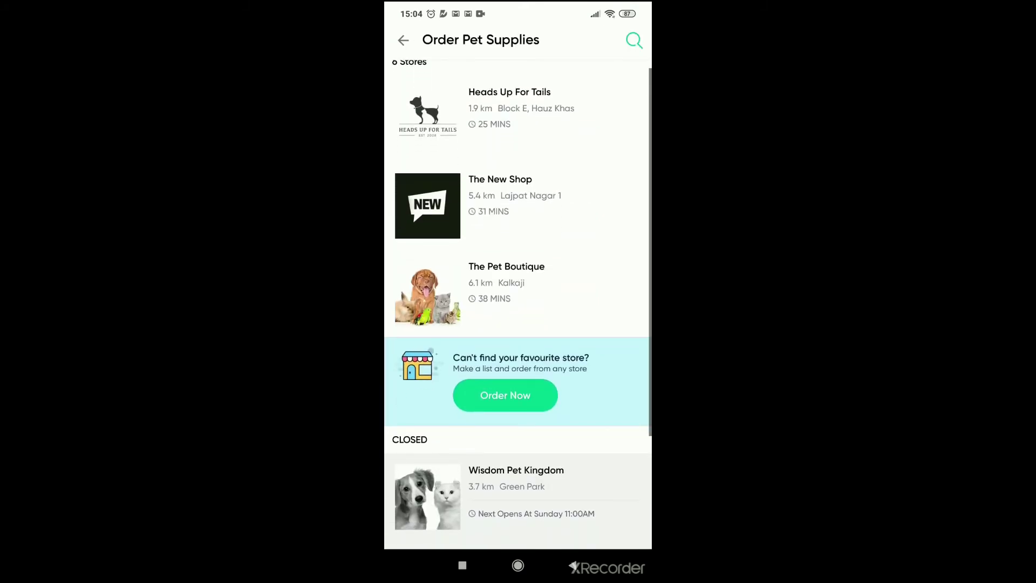
scroll(519, 324, up, 5)
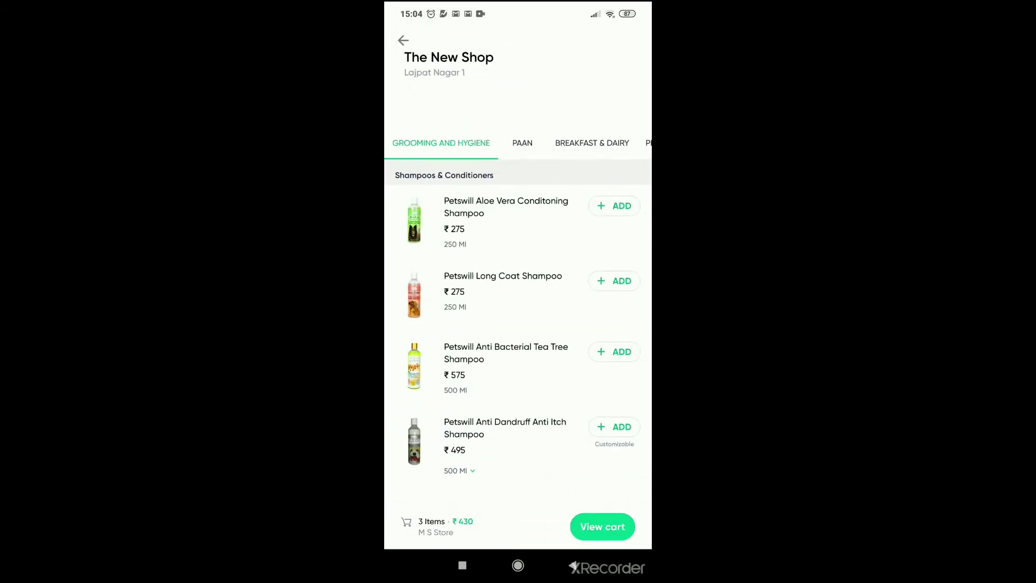
scroll(518, 324, down, 2)
scroll(518, 324, down, 1)
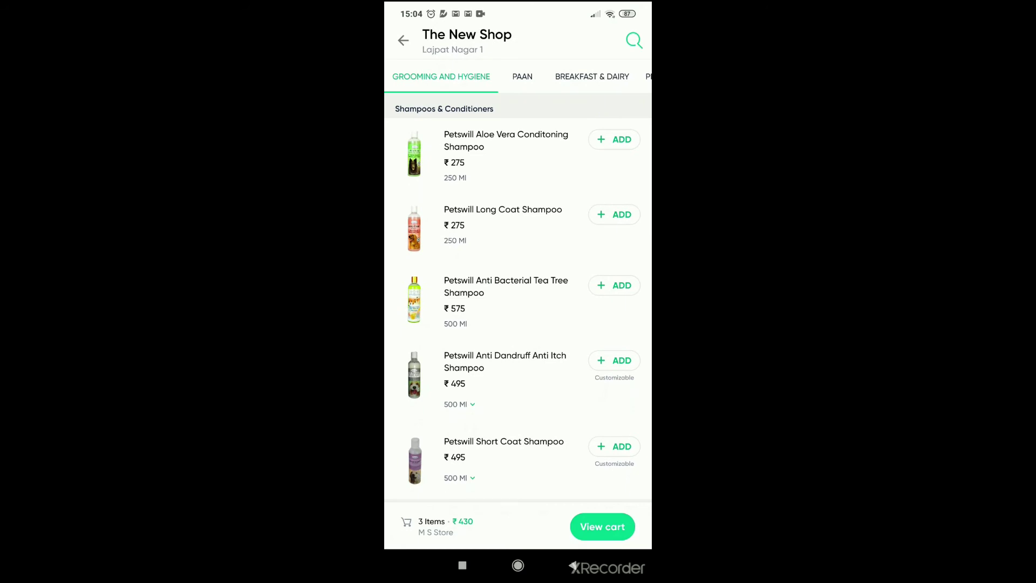
click(573, 566)
- View the Dunzo Cash referral page and the empty Orders list, ending on Search
click(573, 567)
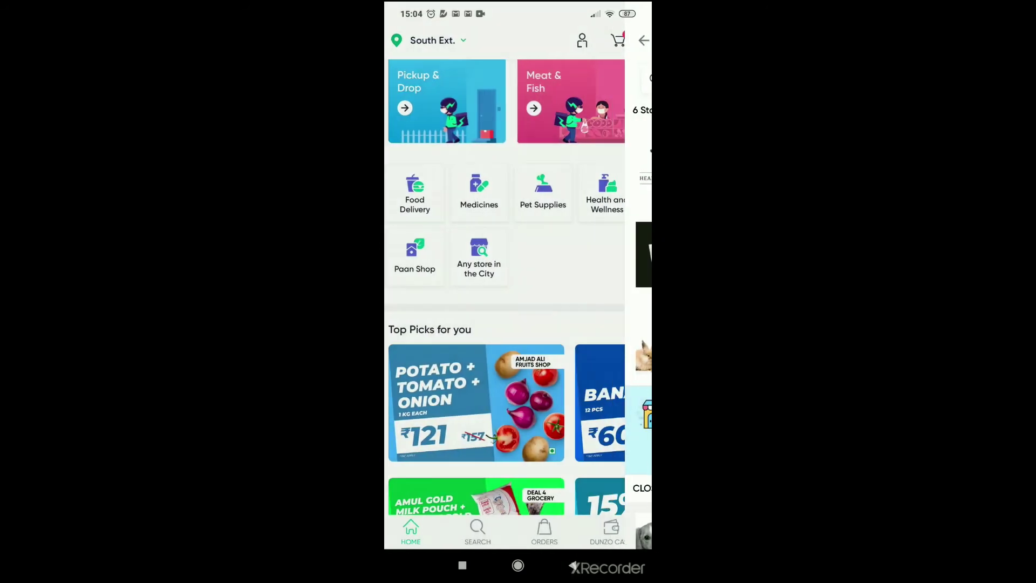
scroll(519, 324, down, 5)
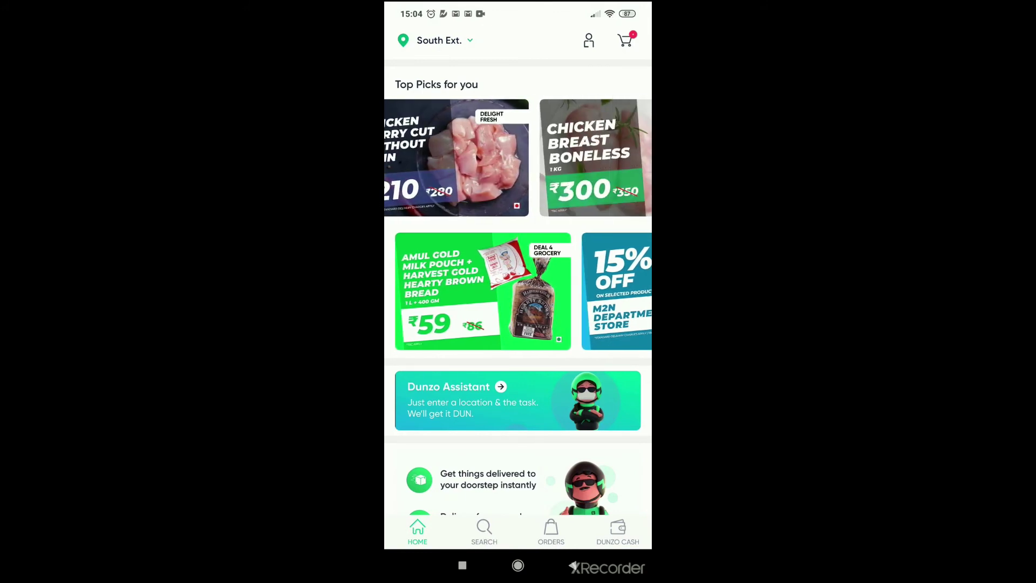
scroll(518, 324, down, 2)
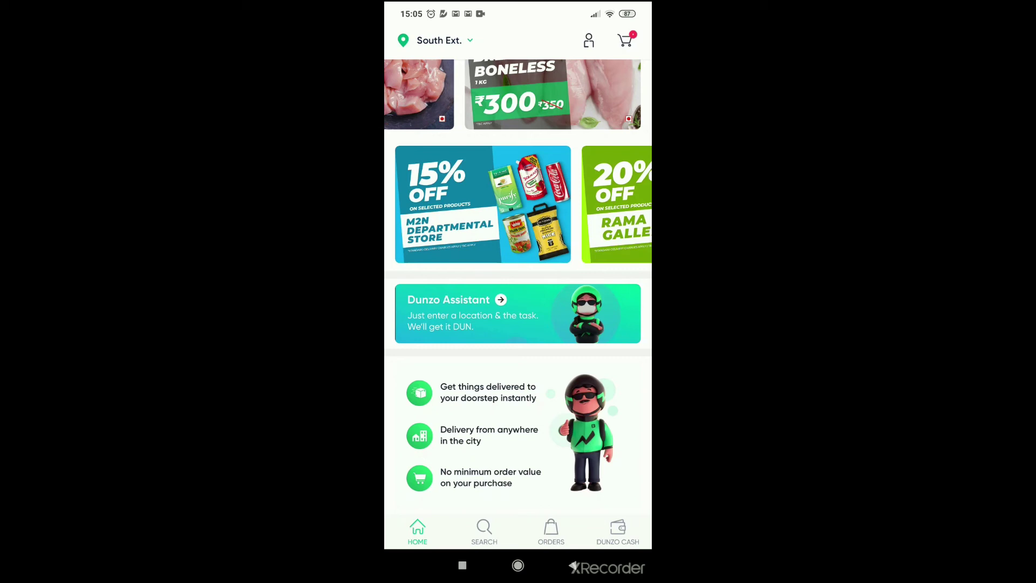
click(552, 531)
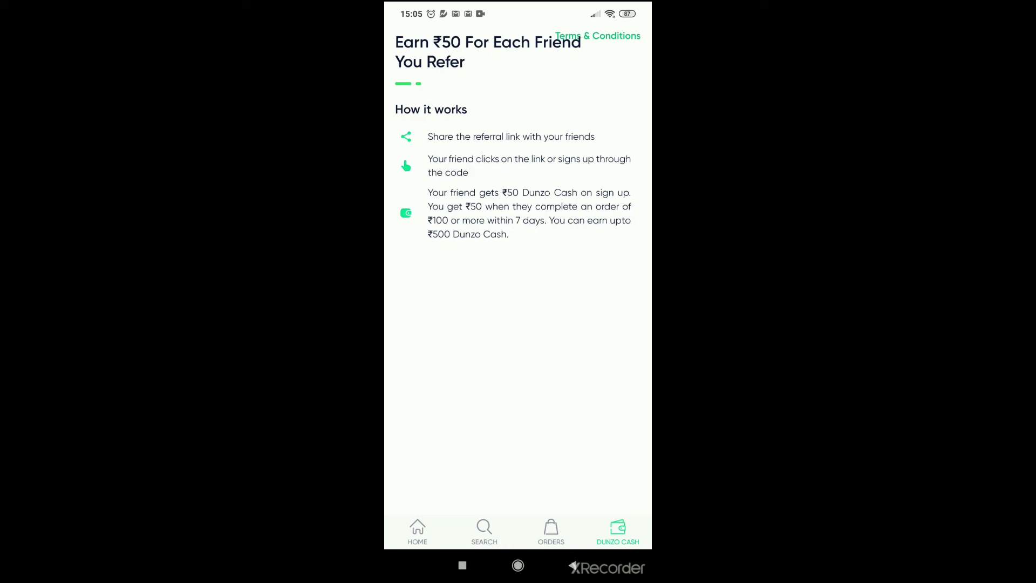
click(550, 531)
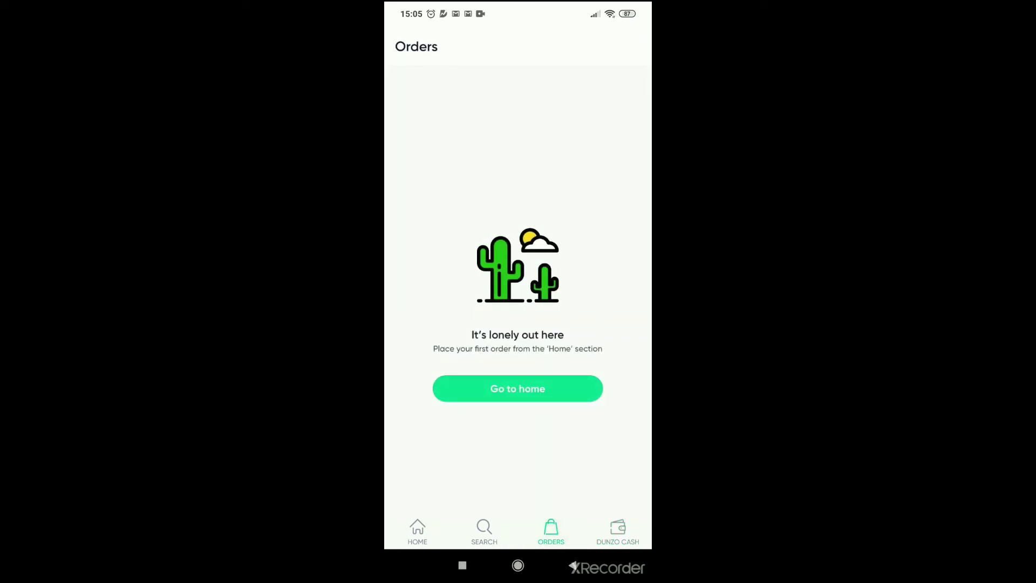
click(483, 531)
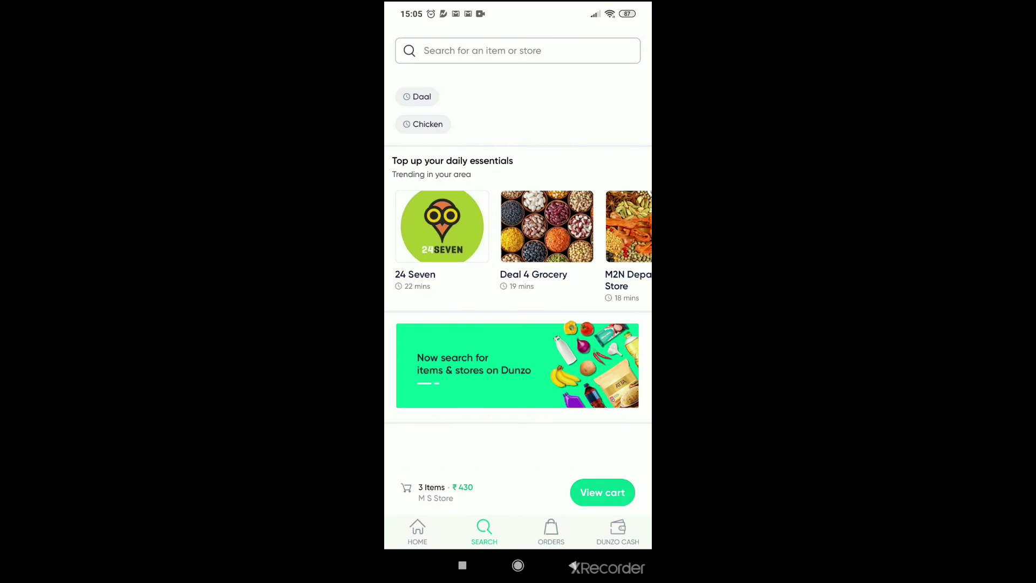
- Pull down the notification shade, showing Dunzo's '3 for Free' delivery offer
drag(518, 7, 518, 324)
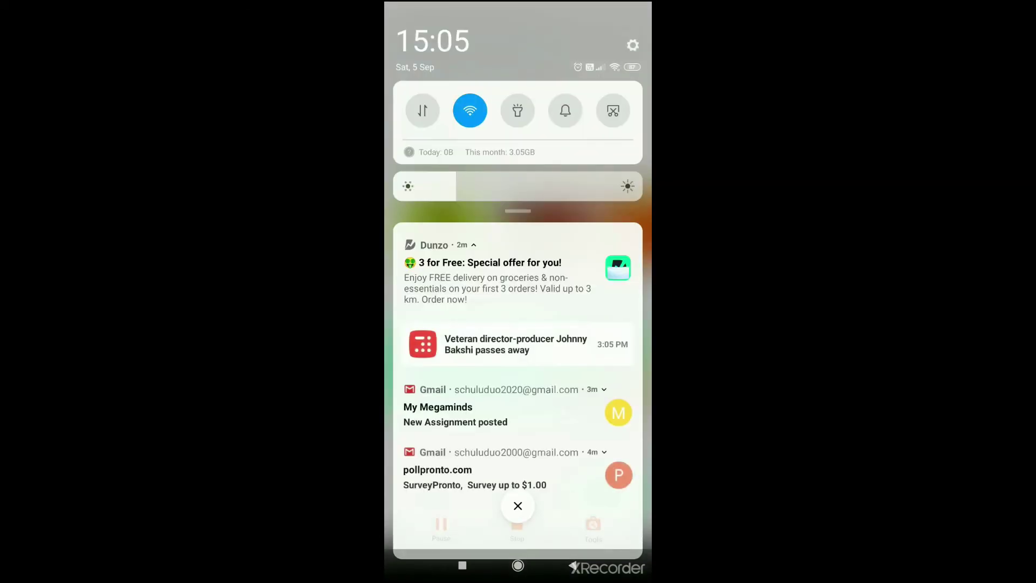